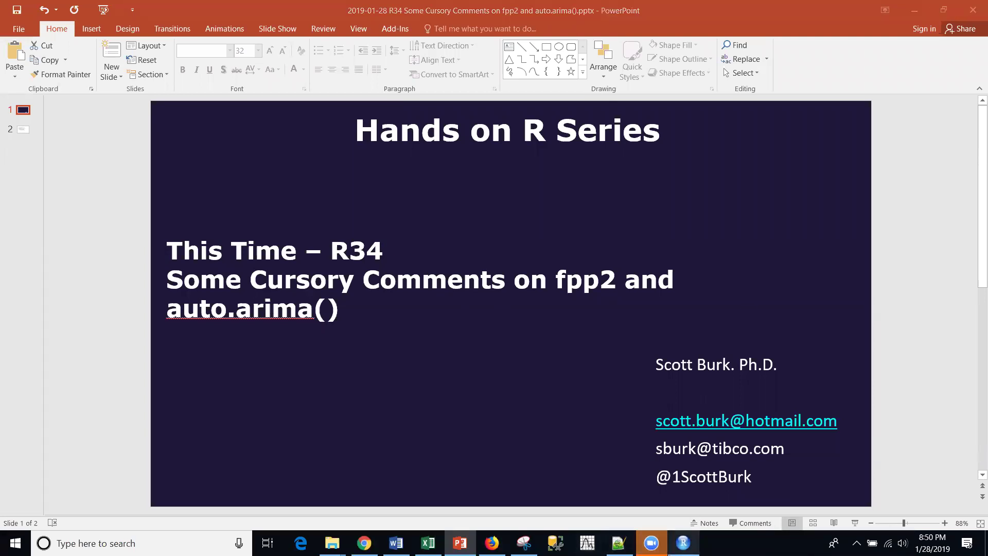
Bring the RStudio script forward with the library(fpp2) line selected, briefly checking Firefox
click(684, 543)
drag(126, 96, 31, 95)
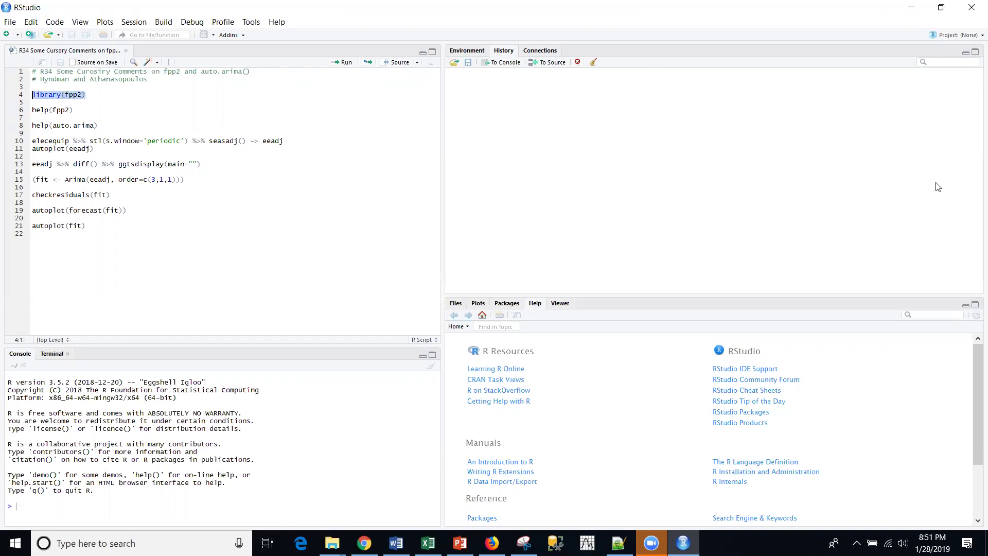
click(492, 544)
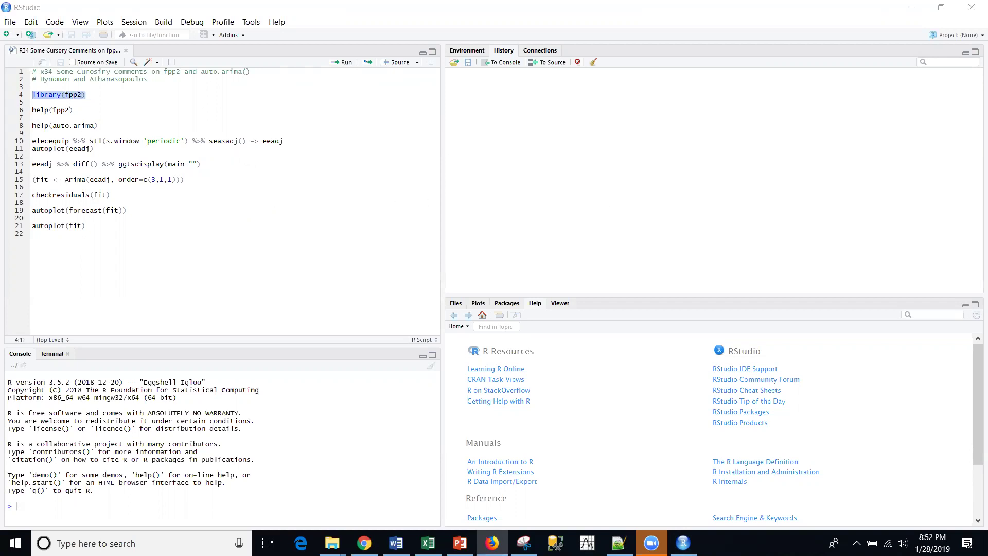
Run library(fpp2) and help(fpp2), then maximize the Help pane showing the documentation
click(65, 95)
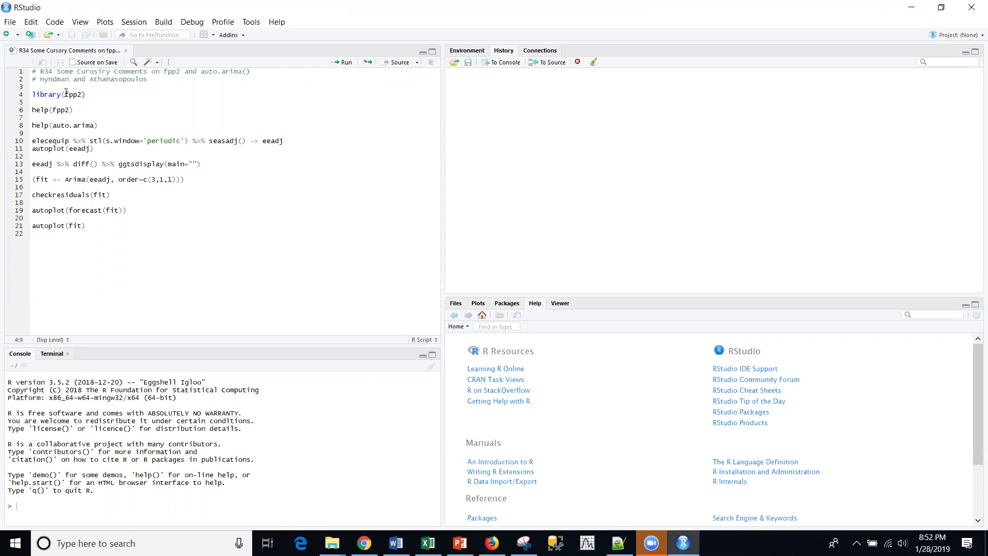
key(ctrl+Return)
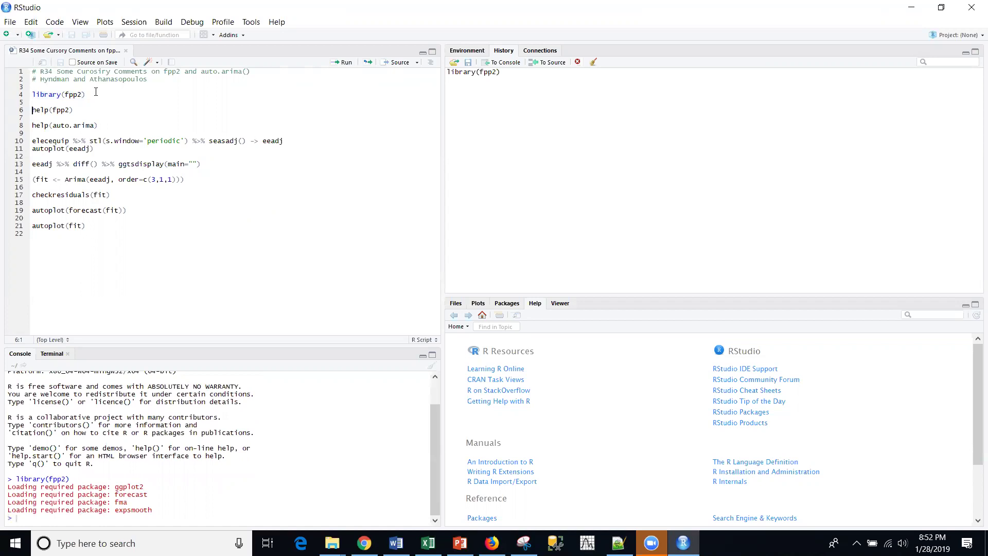
key(ctrl+Return)
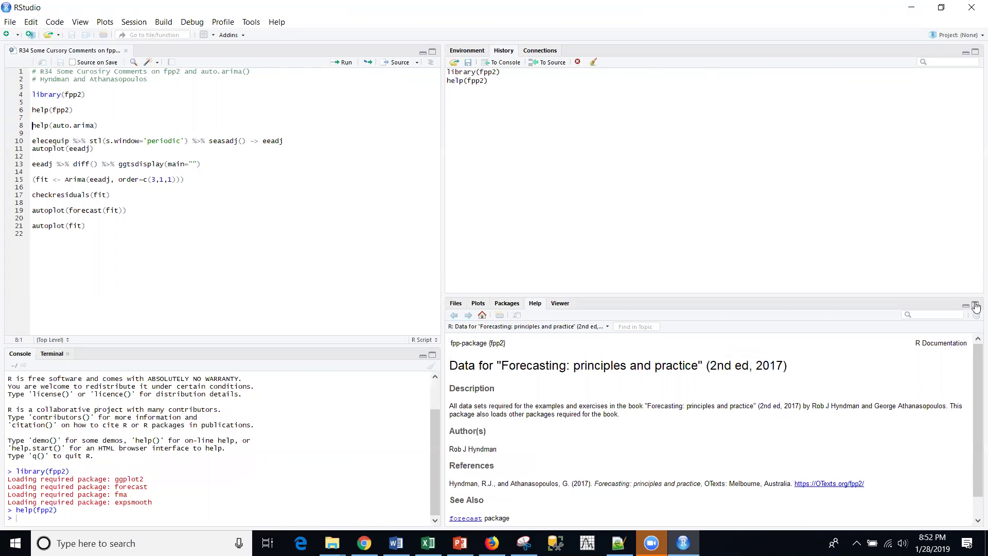
click(976, 306)
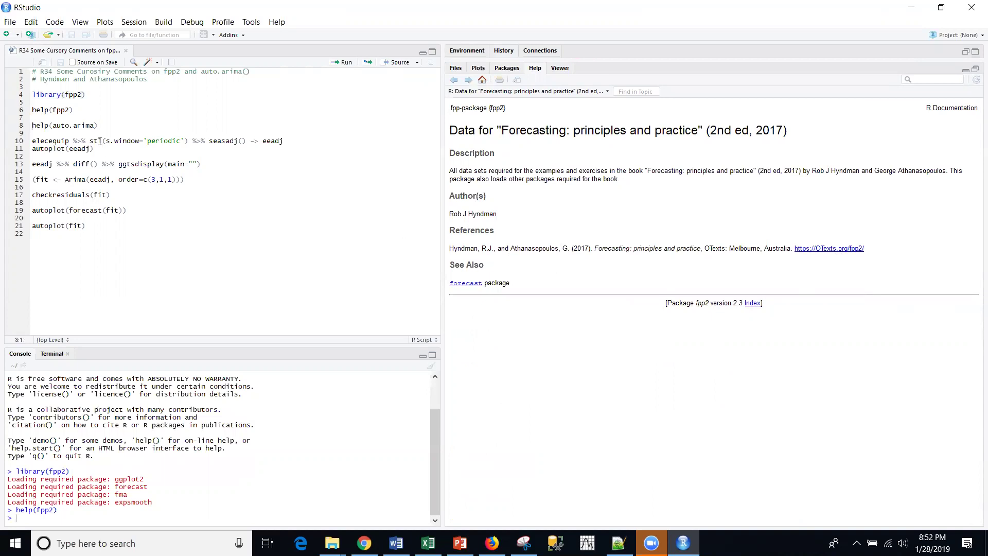
Run help(auto.arima) to display the auto.arima documentation page
click(105, 125)
key(ctrl+Return)
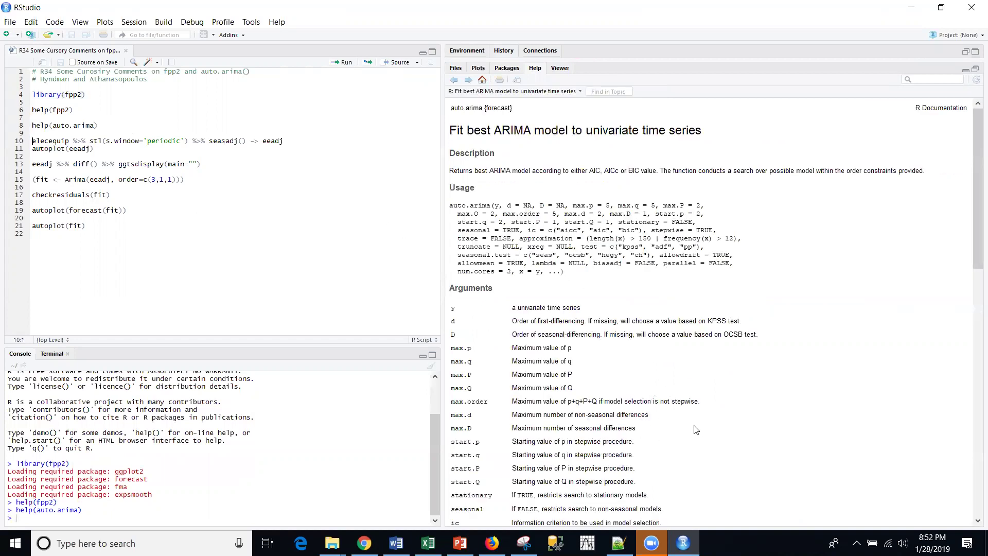
scroll(699, 429, down, 1)
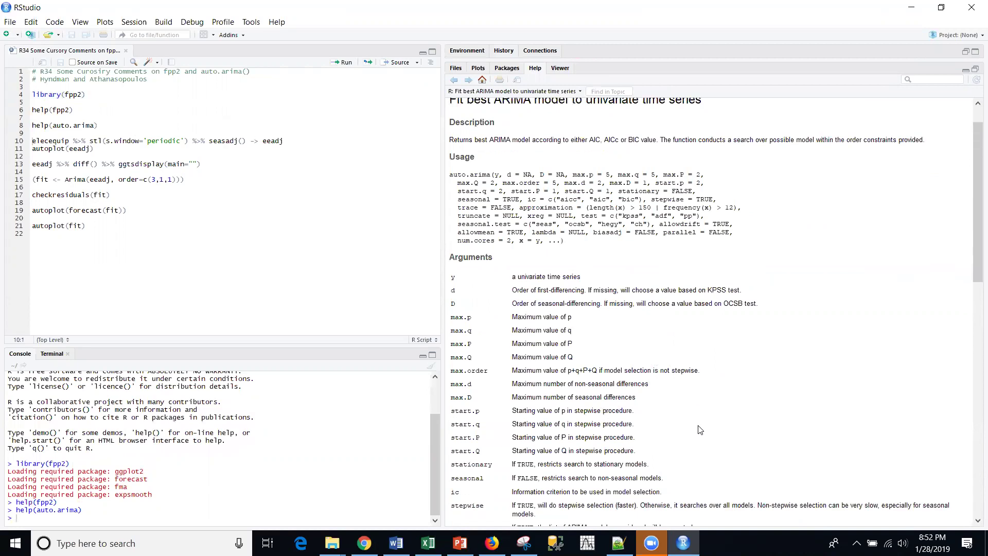
scroll(699, 430, down, 3)
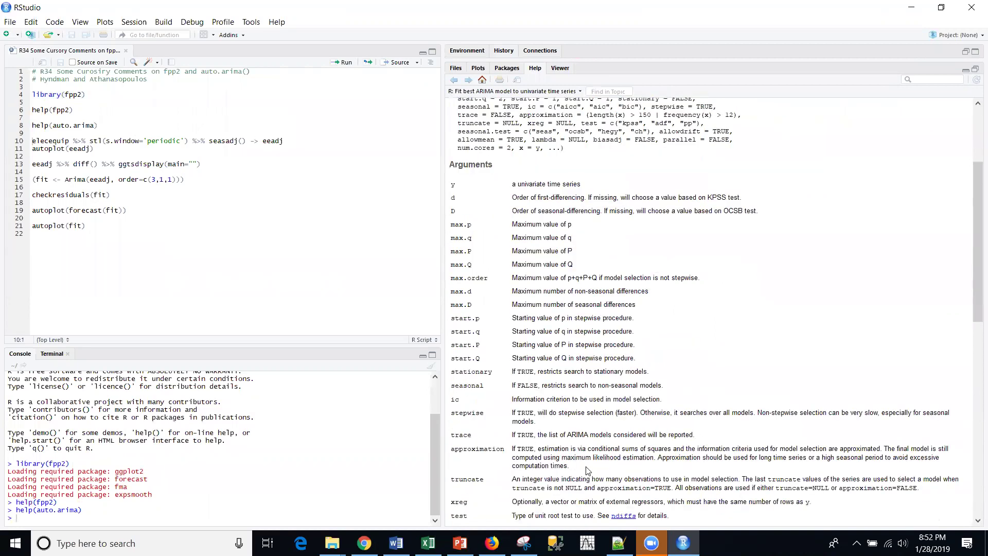
scroll(588, 471, up, 2)
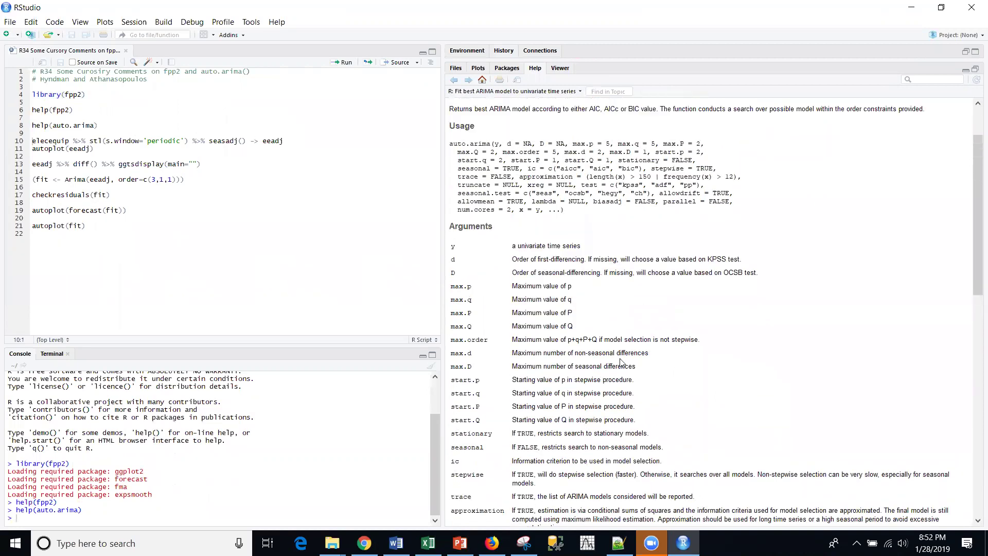
scroll(622, 362, up, 1)
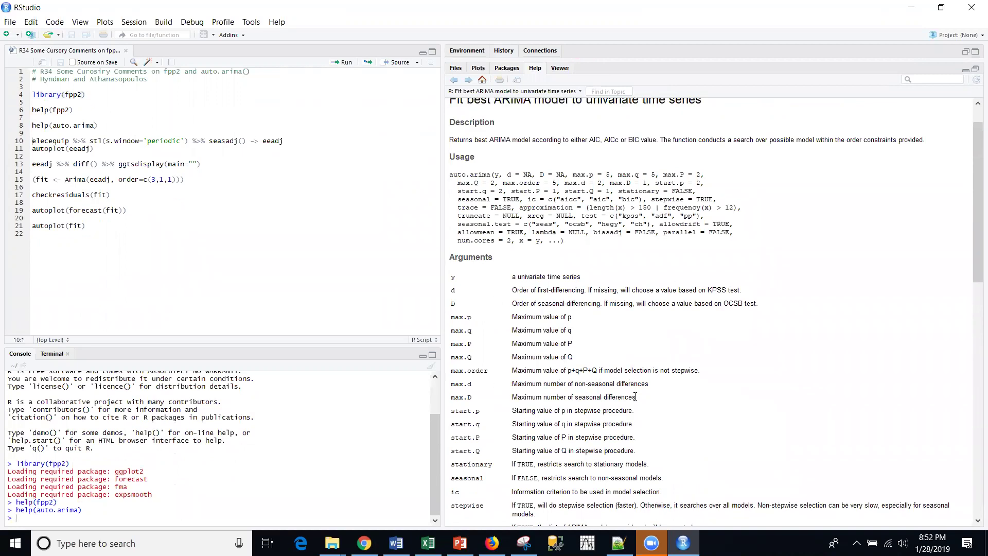
scroll(560, 382, down, 2)
scroll(636, 400, down, 2)
scroll(632, 396, down, 2)
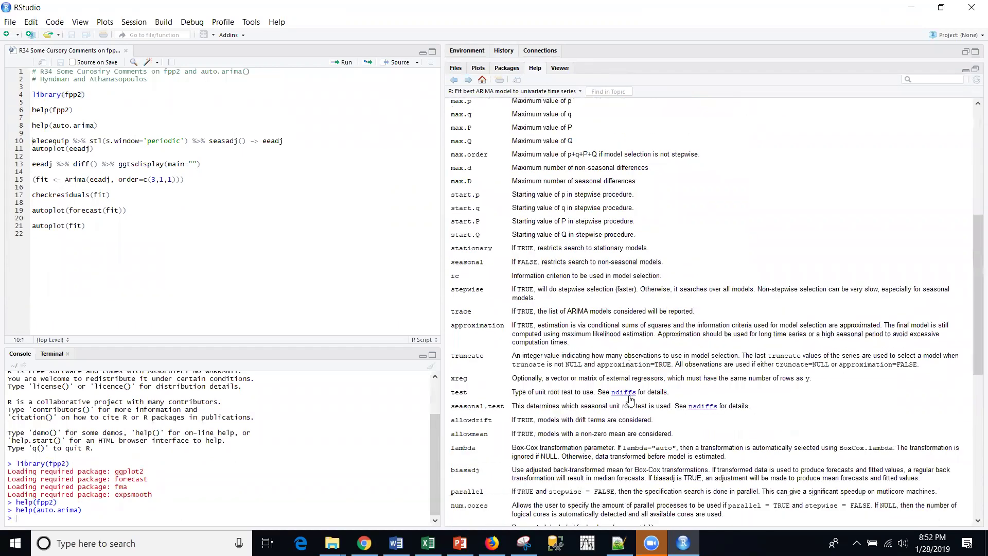
scroll(631, 395, down, 2)
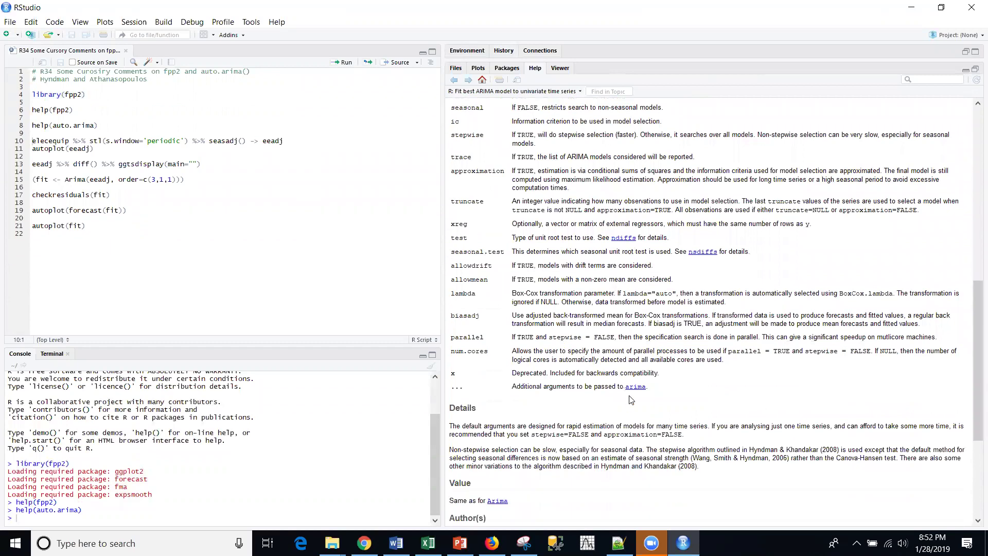
scroll(630, 396, down, 2)
scroll(631, 395, down, 1)
scroll(630, 395, down, 1)
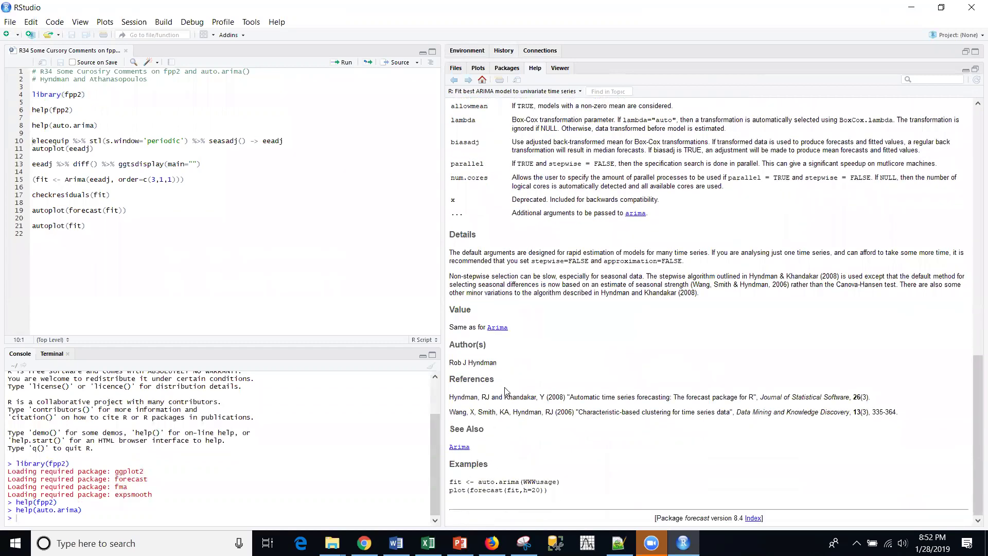
click(108, 149)
Run the stl/seasadj pipeline on elecequip into eeadj and autoplot(eeadj)
drag(113, 152, 4, 144)
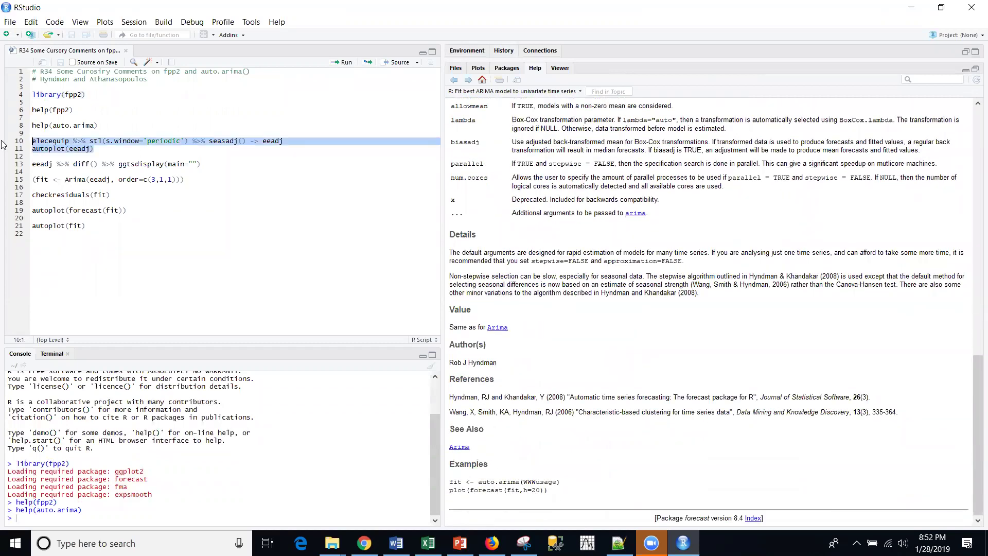
key(ctrl+Return)
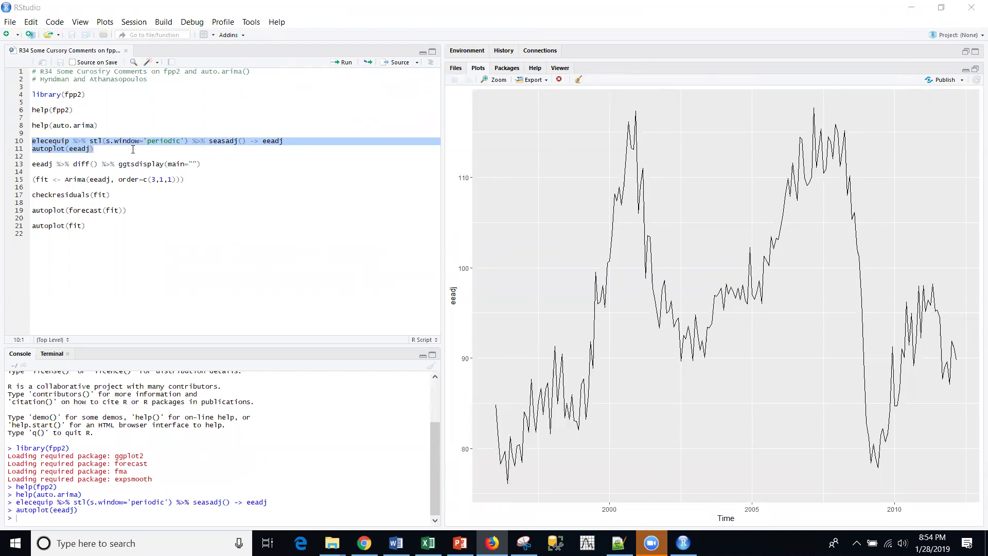
Run eeadj %>% diff() %>% ggtsdisplay(main="") to show the differenced series, ACF and PACF
drag(205, 165, 32, 165)
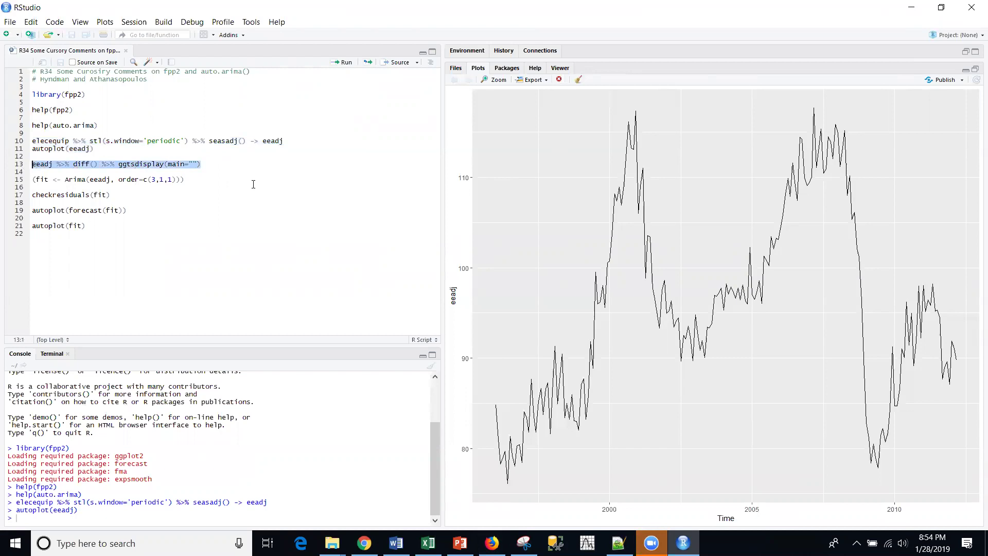
key(ctrl+Return)
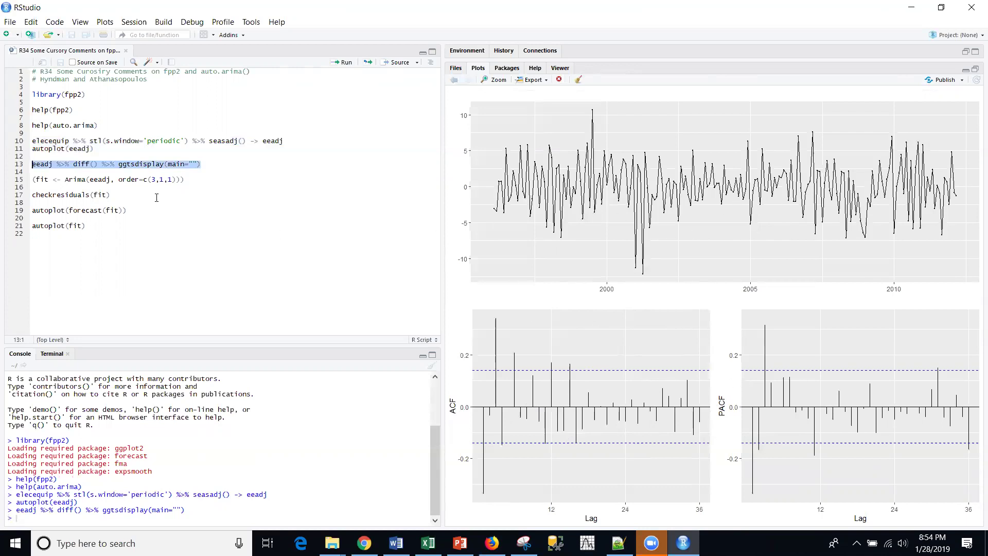
Run (fit <- Arima(eeadj, order=c(3,1,1))) to print coefficients, AIC and BIC
drag(186, 180, 7, 186)
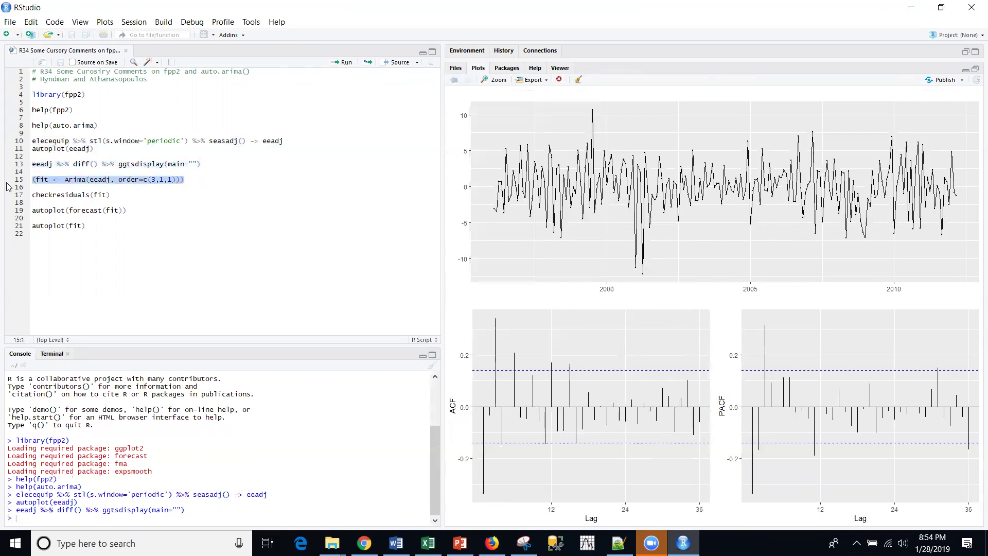
key(ctrl+Return)
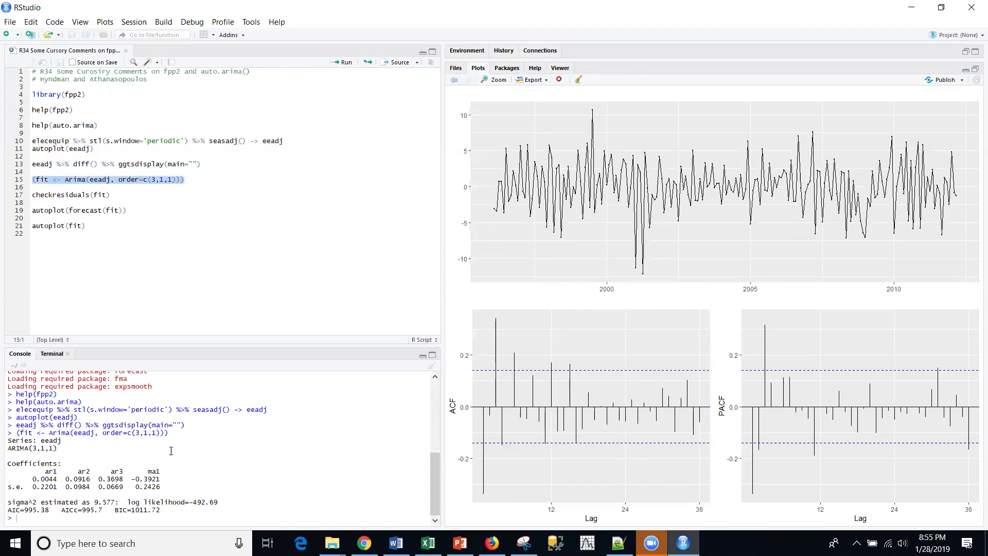
Run checkresiduals(fit) for residual plots and a Ljung-Box test (p-value 0.2409)
drag(122, 195, 31, 195)
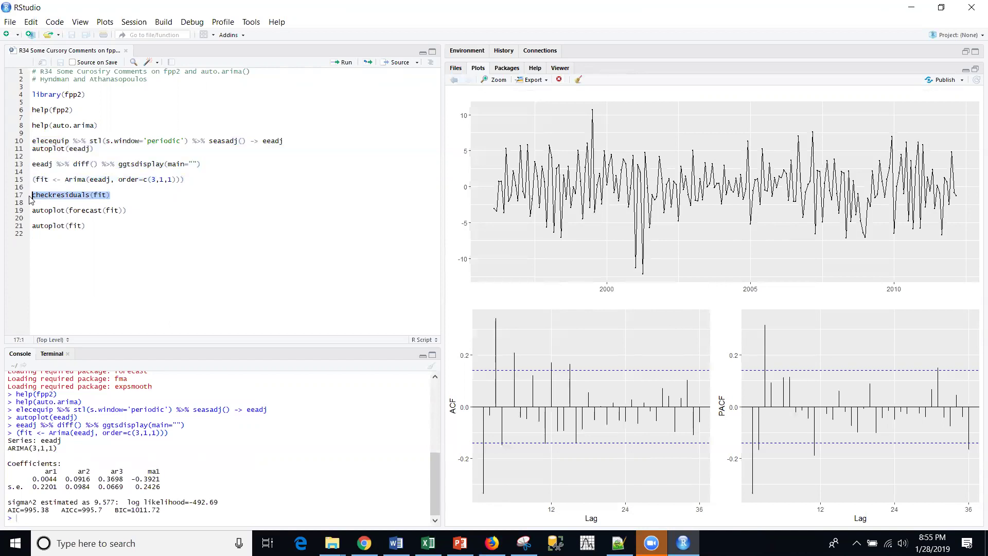
key(ctrl+Return)
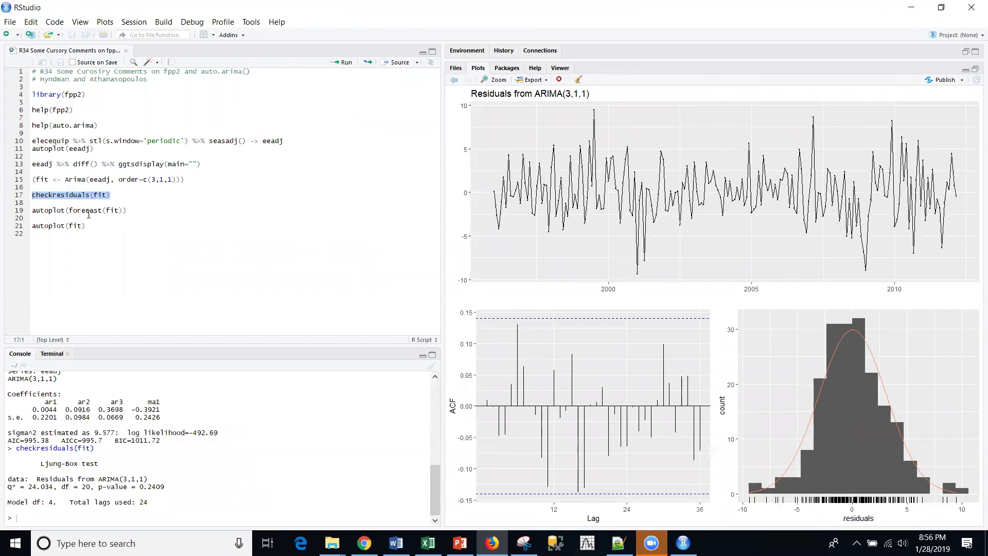
Plot ARIMA(3,1,1) forecasts with 80/95% intervals, then autoplot(fit) for inverse AR/MA roots
drag(135, 214, 2, 217)
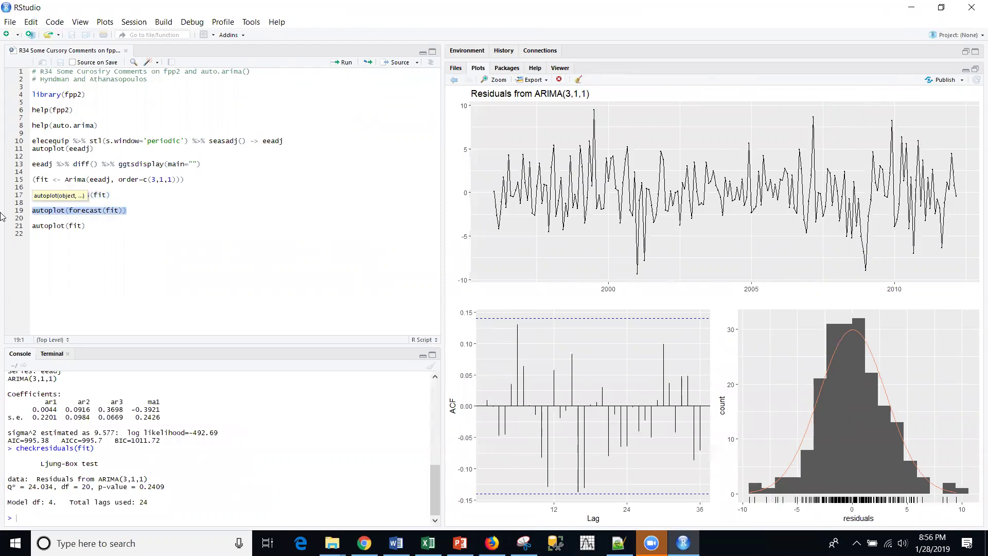
key(ctrl+Return)
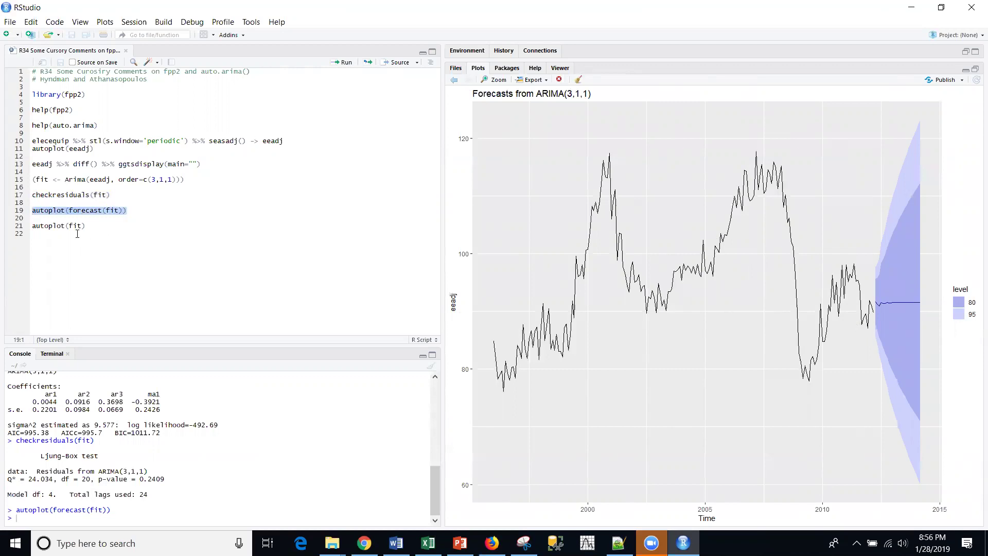
drag(87, 226, 19, 231)
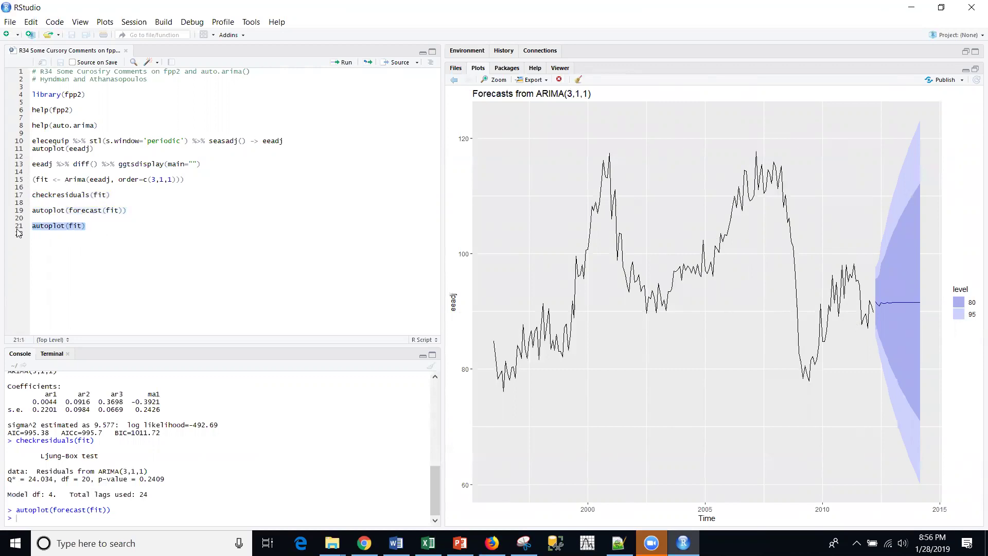
key(ctrl+Return)
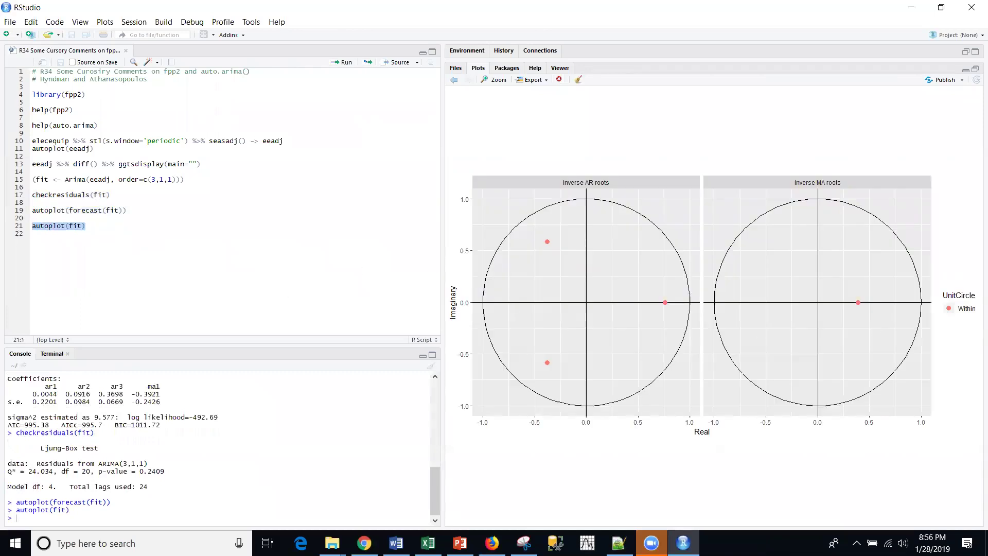
click(491, 543)
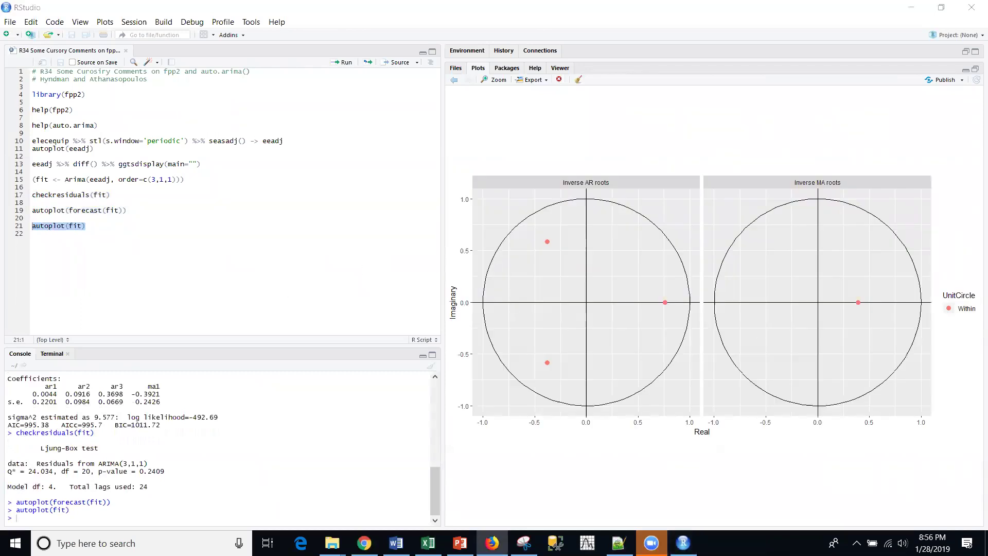